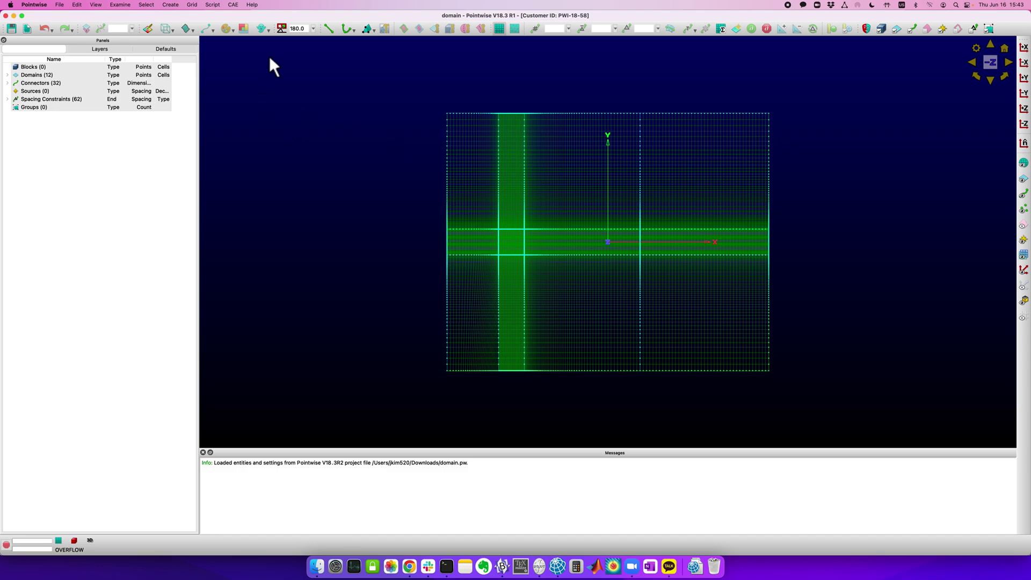
Step: Switch the CAE solver from OVERFLOW to WIND (structured)
left_click(233, 5)
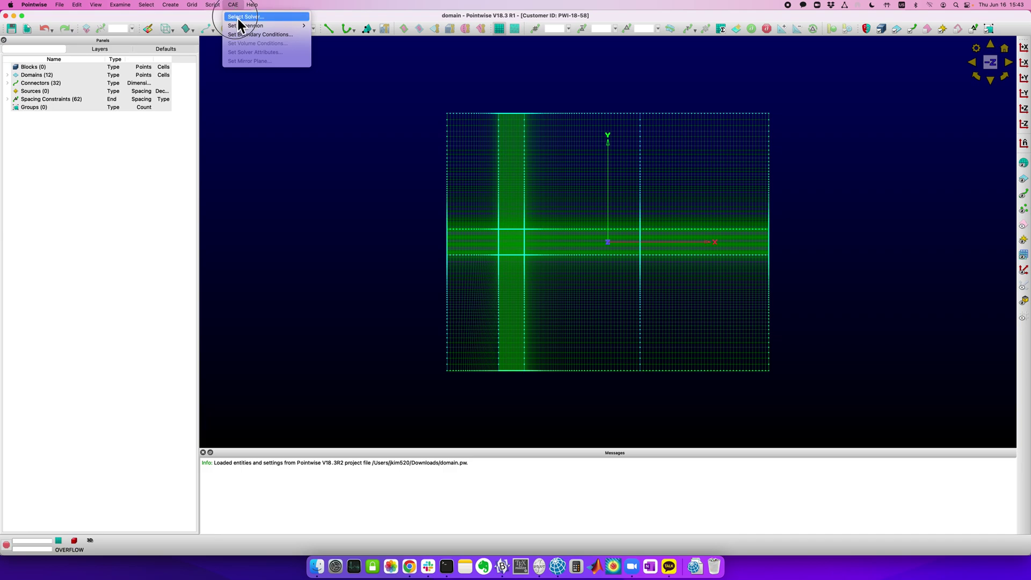
left_click(237, 16)
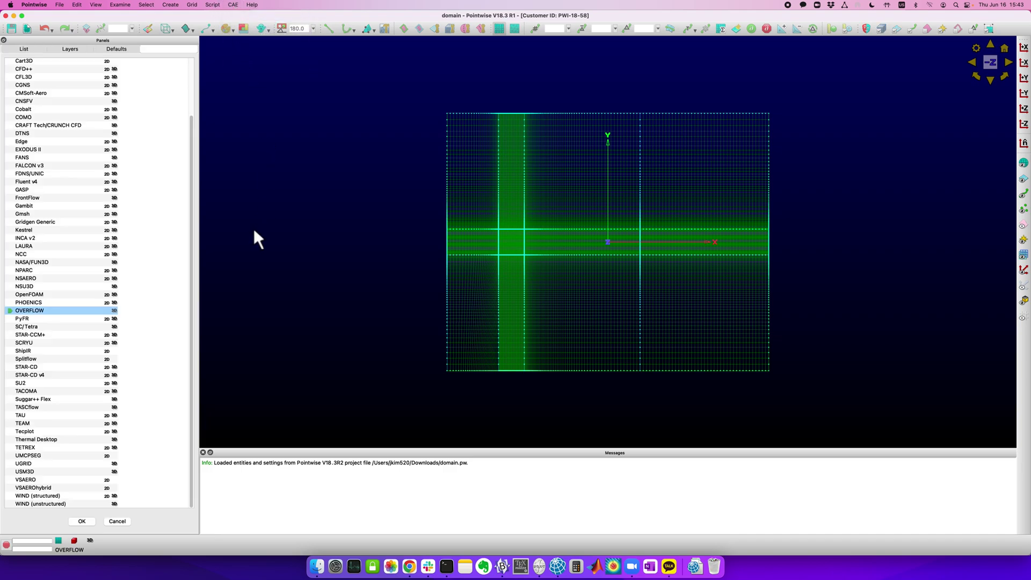
left_click(58, 497)
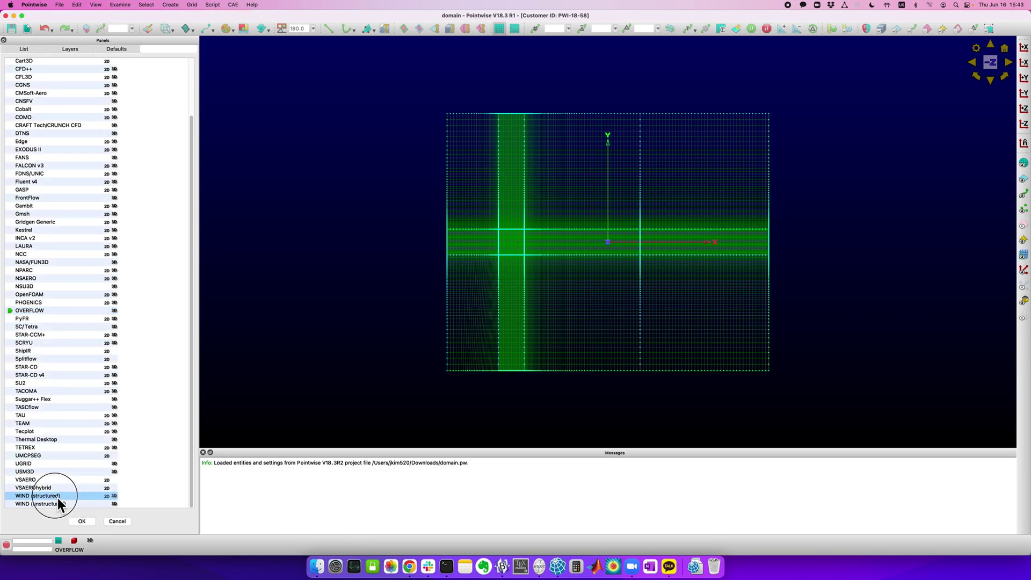
left_click(83, 523)
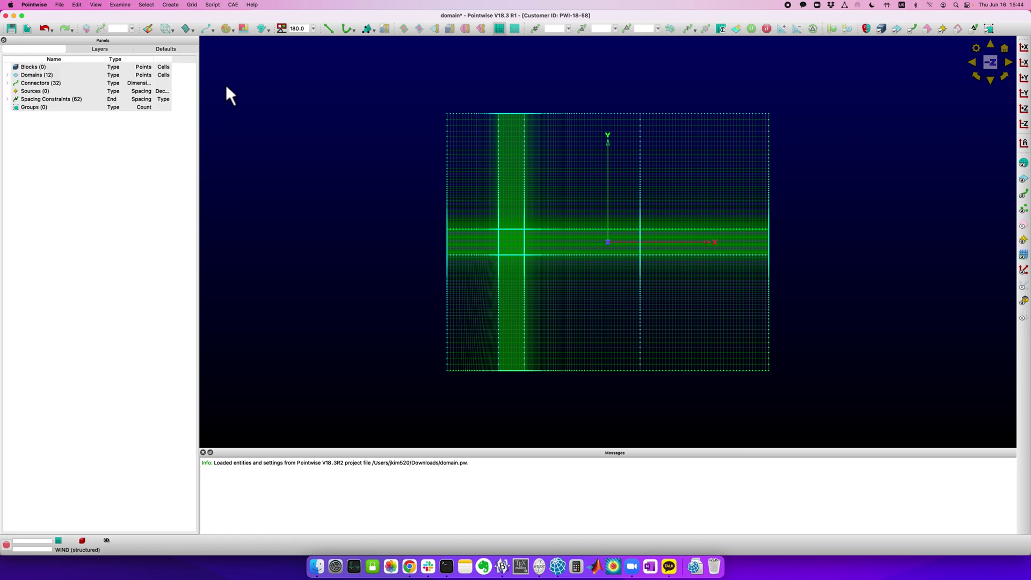
Step: Set the CAE grid dimension to 2D
left_click(237, 5)
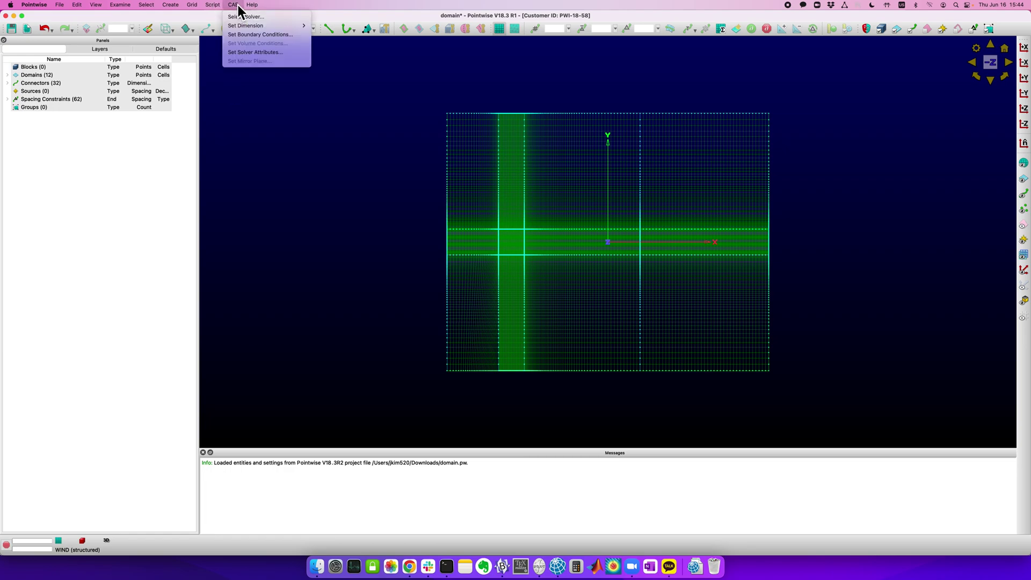
mouse_move(243, 26)
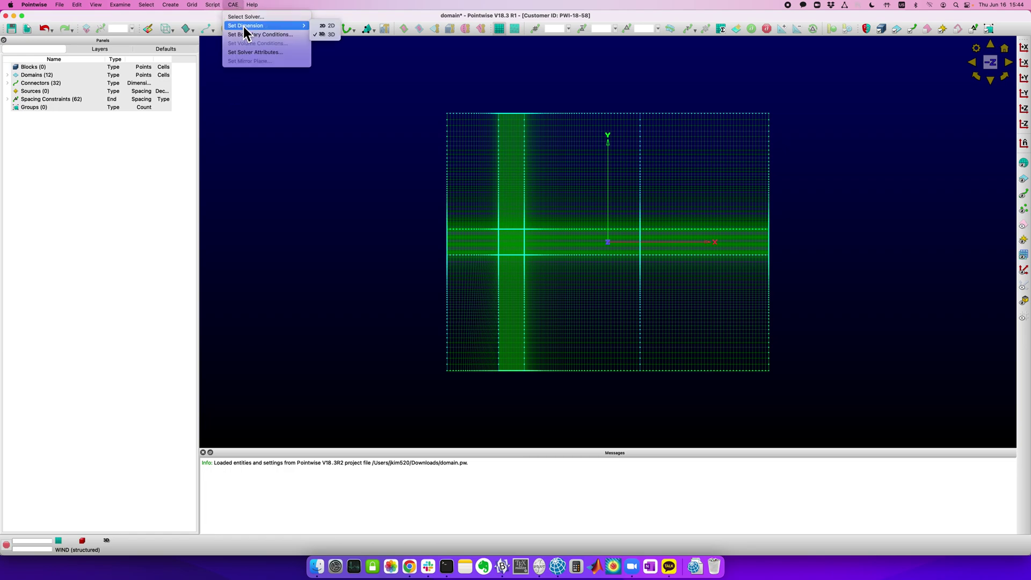
left_click(324, 27)
Step: Keep the grid type set to Structured
left_click(194, 5)
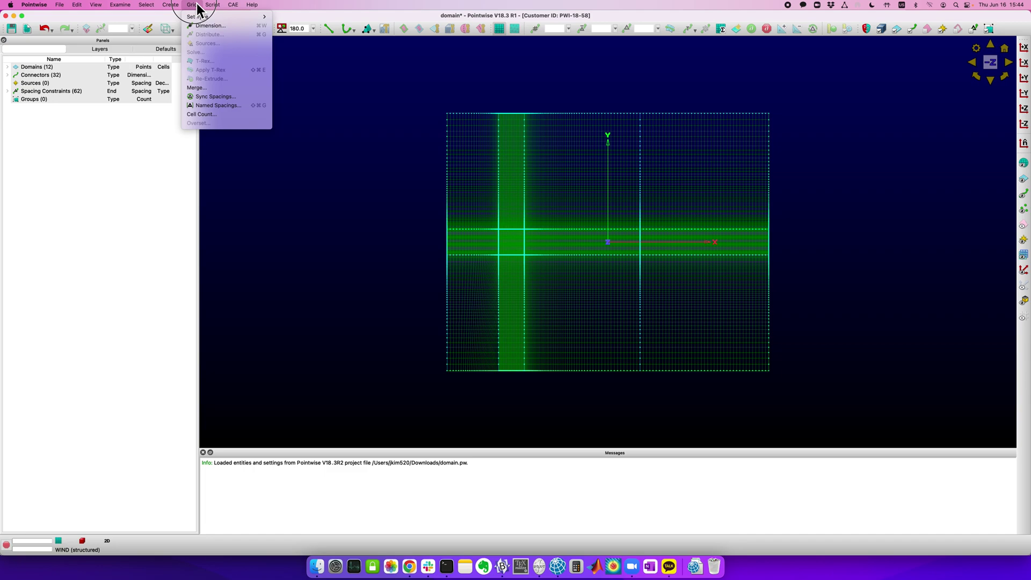
mouse_move(198, 17)
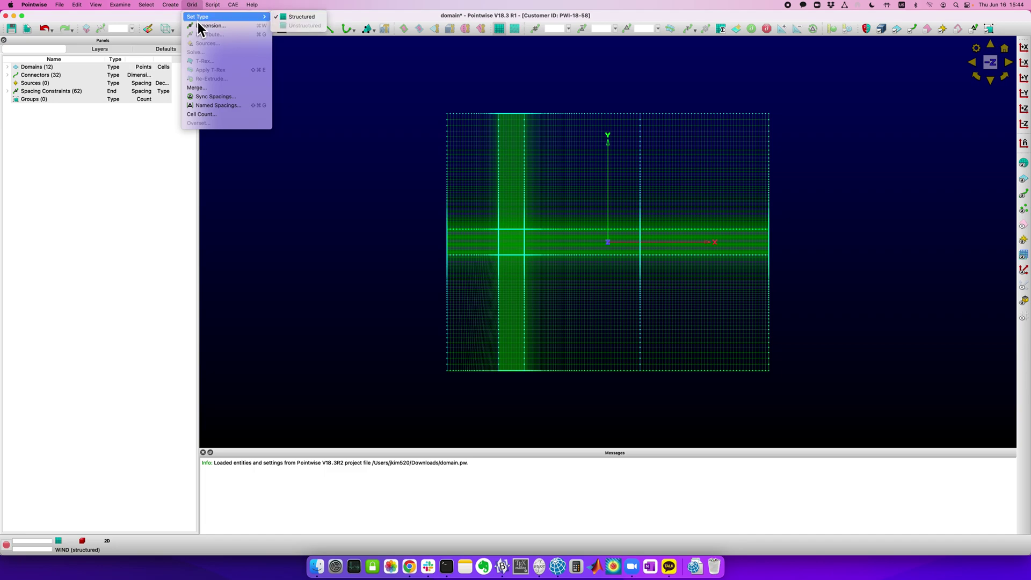
left_click(309, 20)
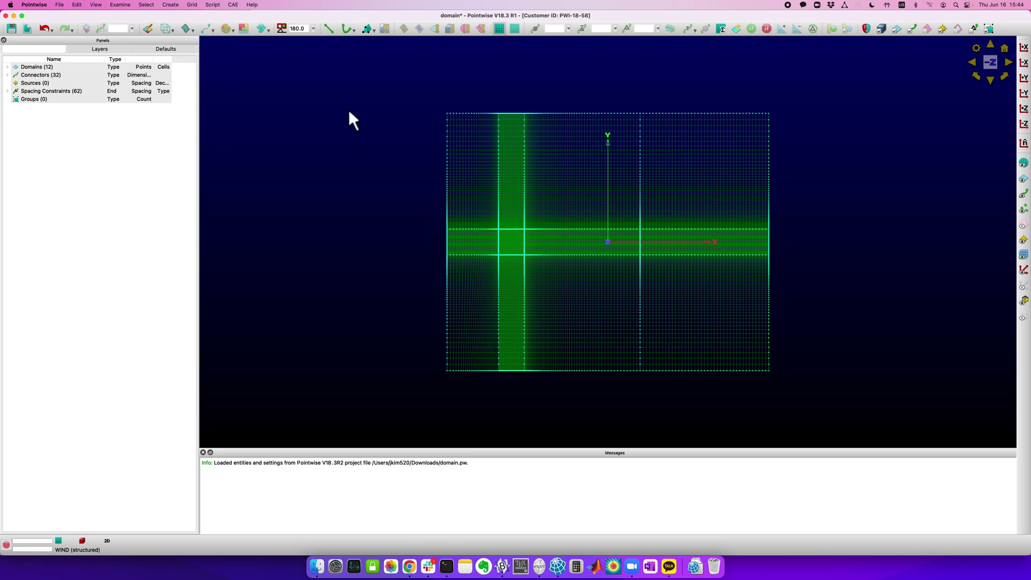
left_click(8, 67)
Step: Join domains dom-1 through dom-12 into a single 217x213 structured domain, dom-1
left_click(62, 75)
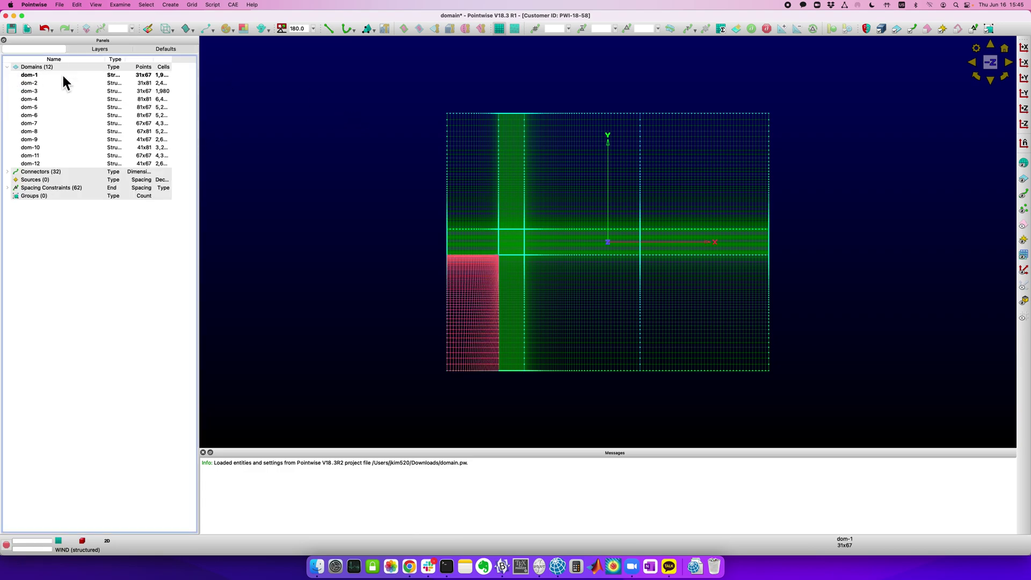
left_click(108, 162, "shift")
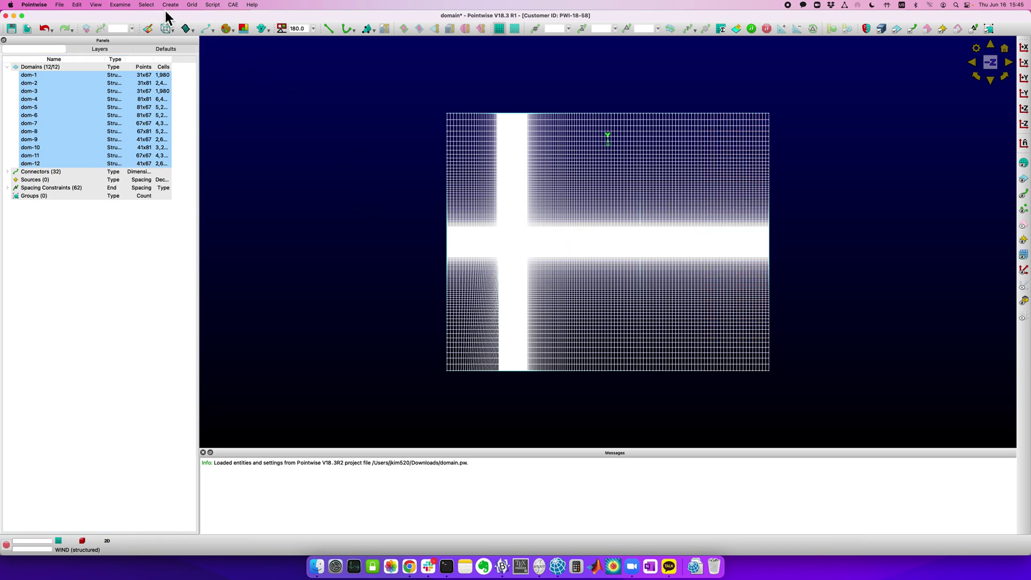
left_click(78, 5)
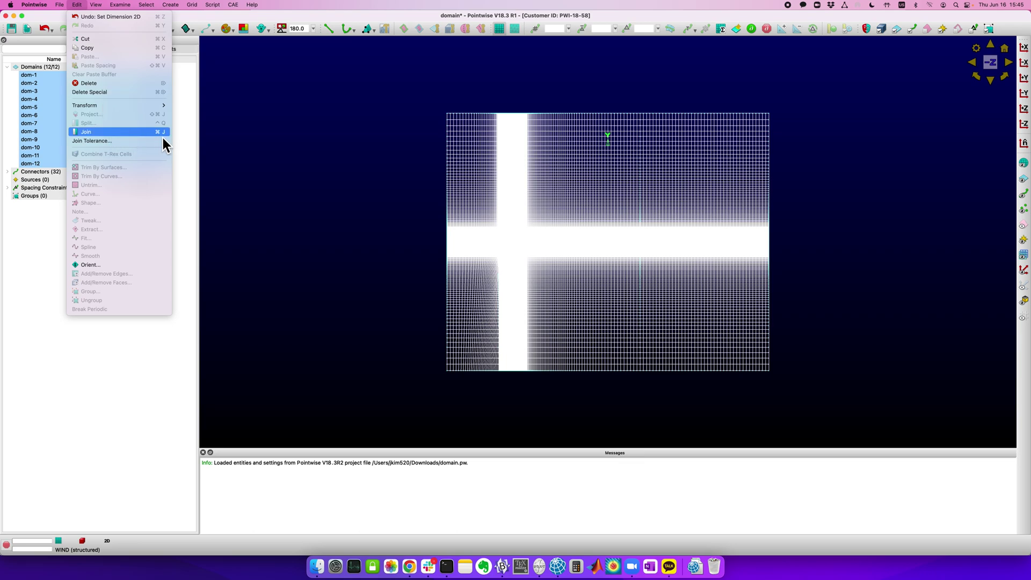
left_click(125, 133)
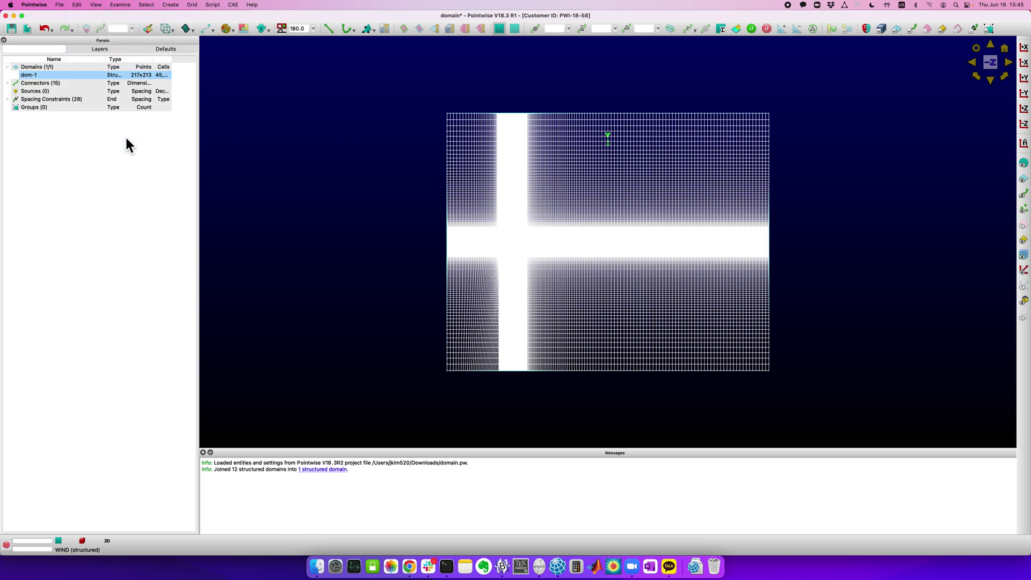
left_click(40, 77)
Step: Export the grid in PLOT3D (*.x) format under the file name 'test'
left_click(57, 6)
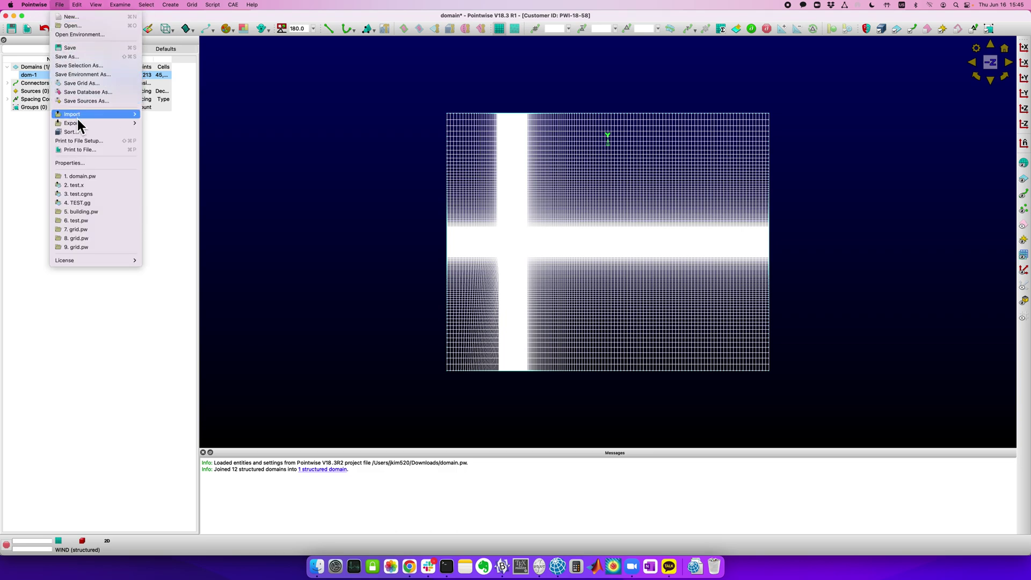
mouse_move(78, 124)
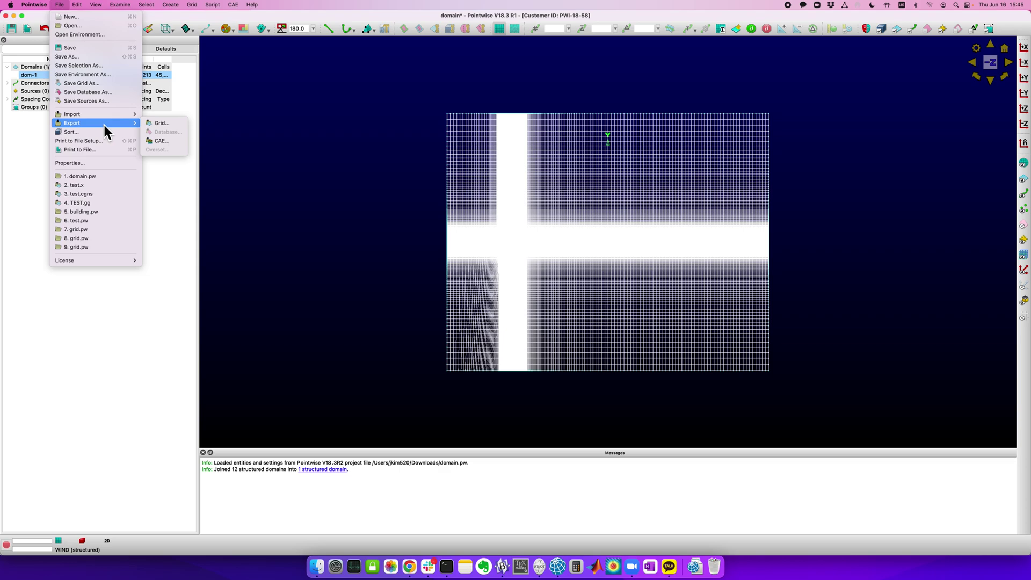
left_click(156, 123)
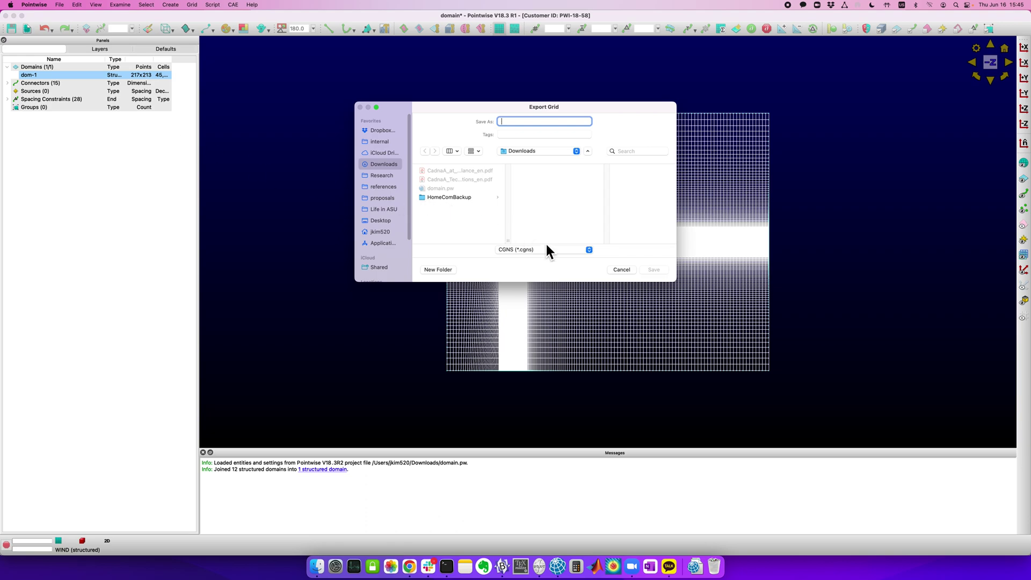
left_click(555, 252)
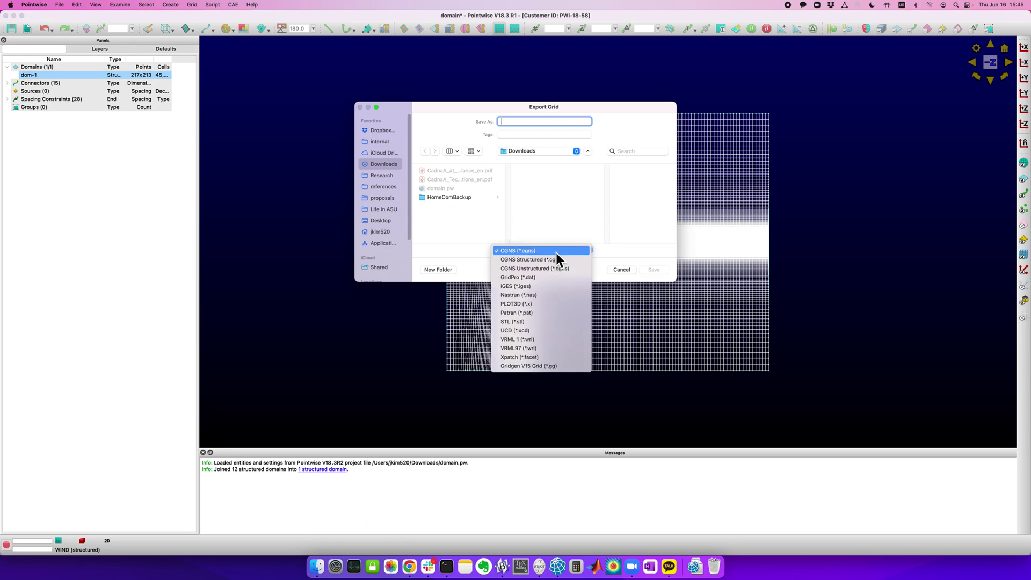
left_click(566, 304)
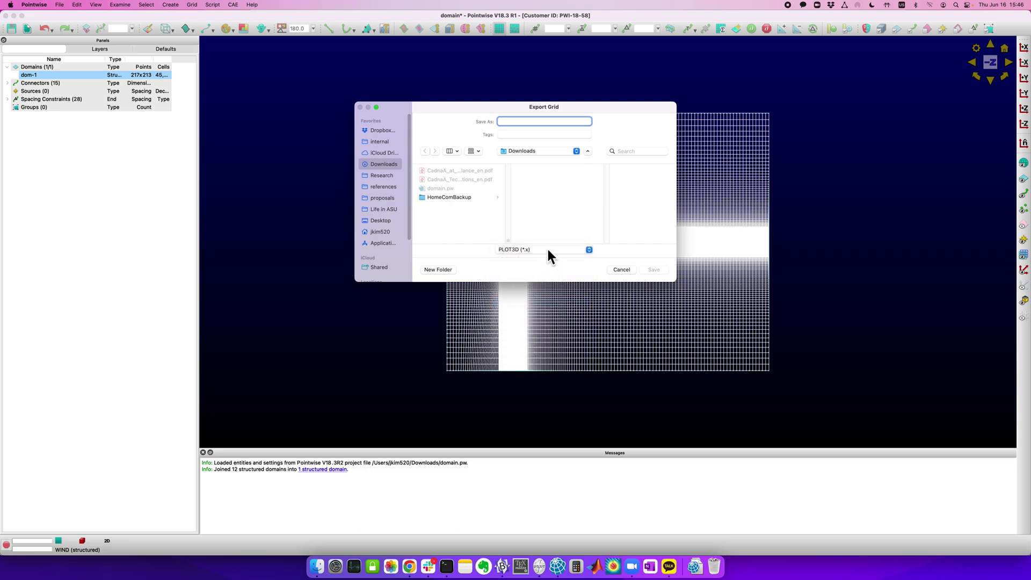
type("test")
key("Return")
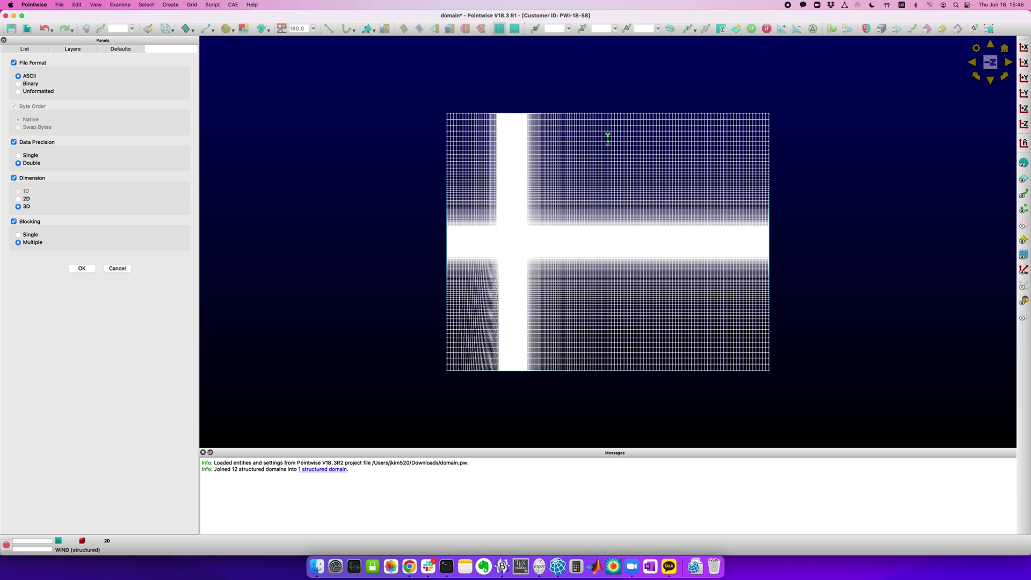
Step: Write test.x as an unformatted, 2D, single-block PLOT3D file
left_click(19, 91)
left_click(19, 198)
left_click(19, 235)
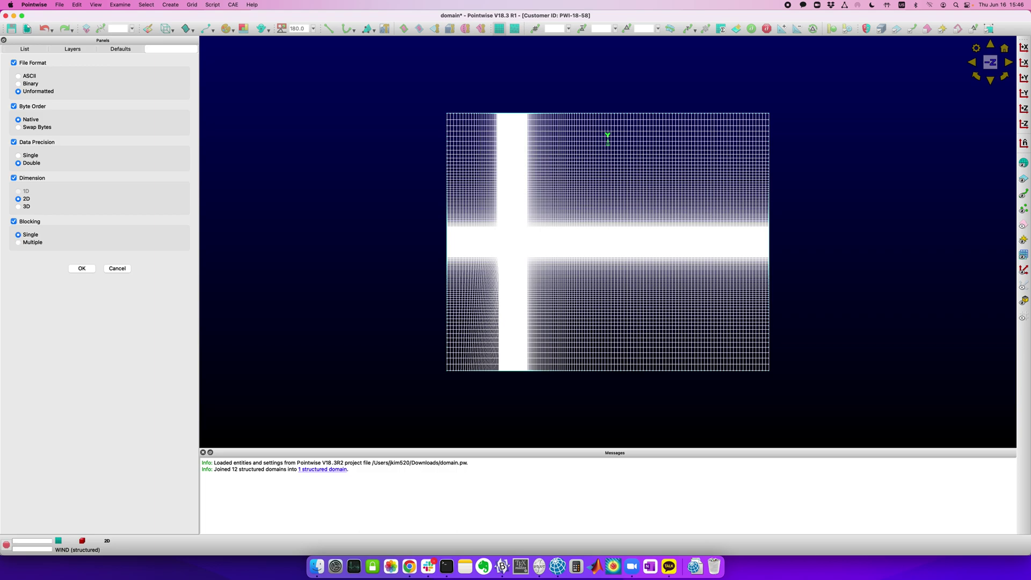
left_click(84, 270)
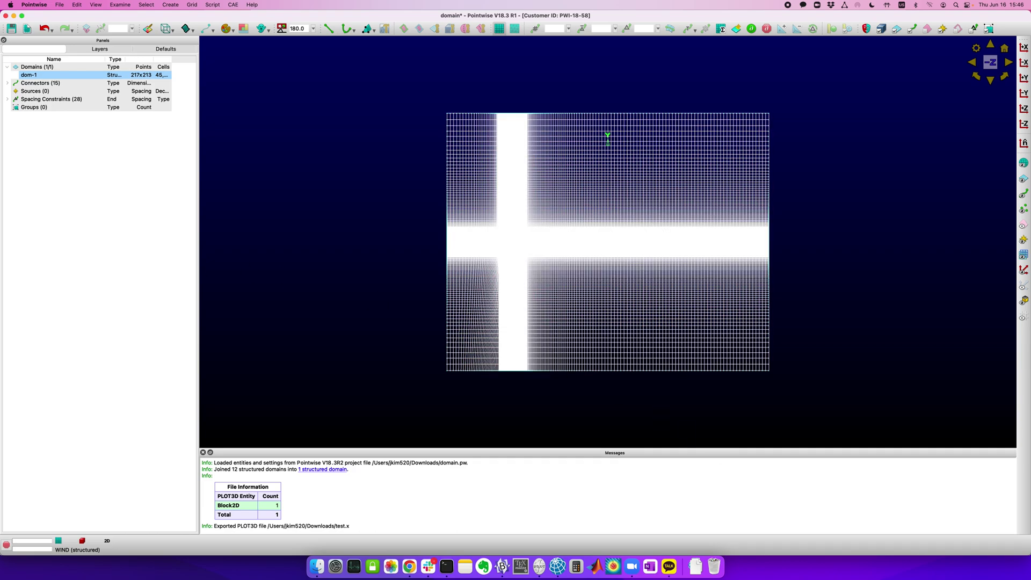
Step: Launch Tecplot 360 EX and load test.x from Downloads into it
left_click(695, 564)
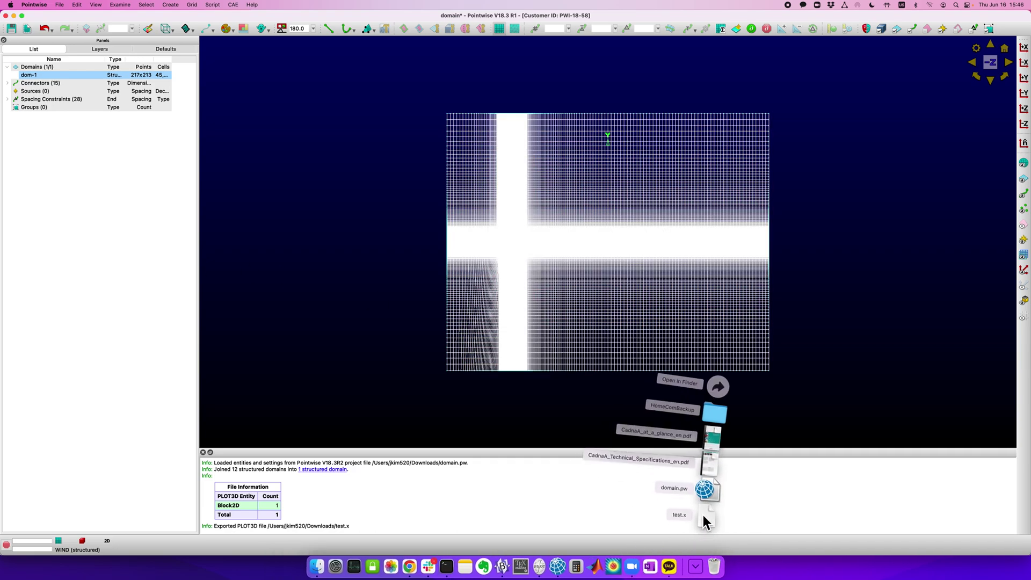
left_click(485, 419)
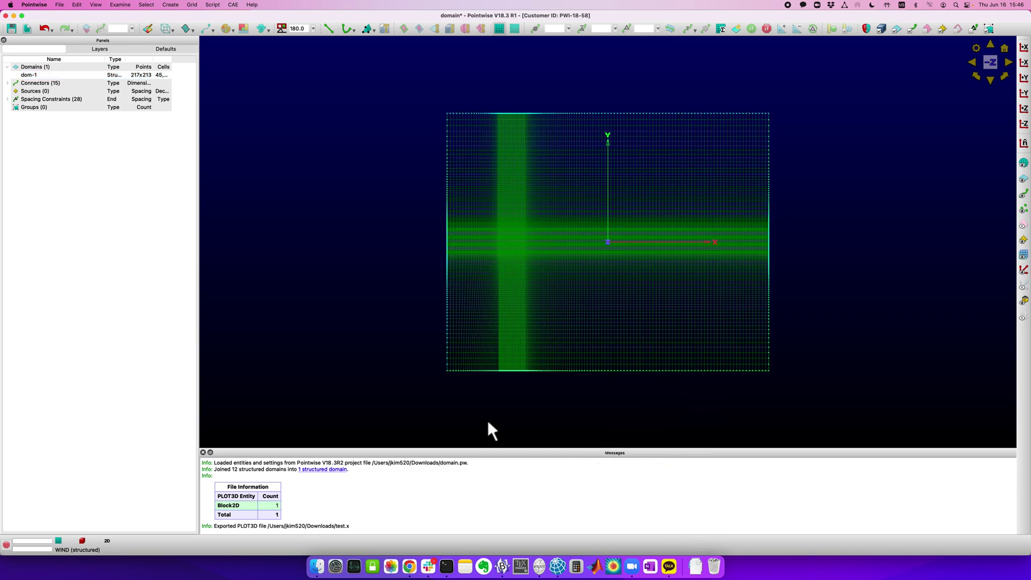
left_click(617, 568)
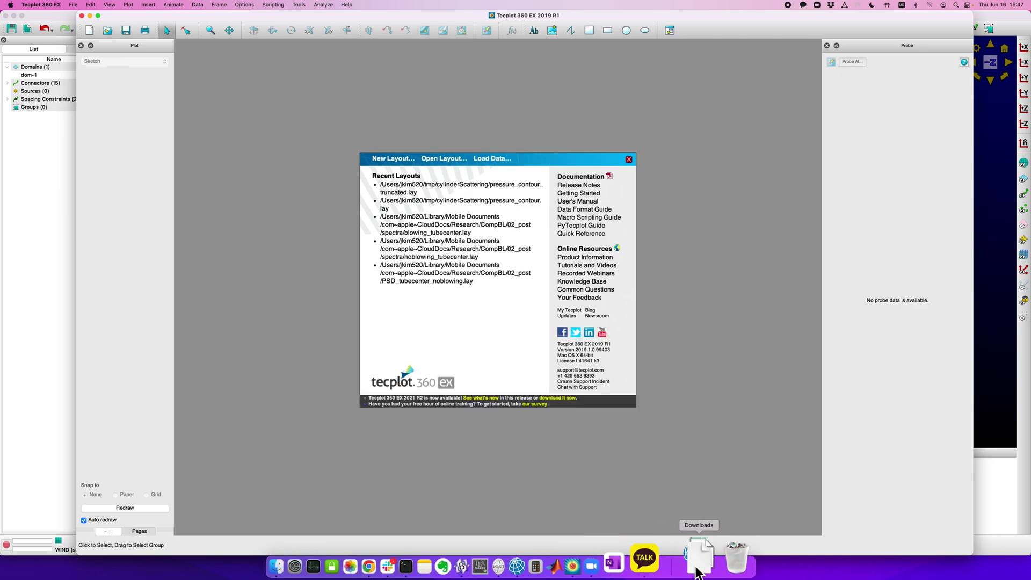
left_click(709, 564)
left_click_drag(707, 518, 239, 337)
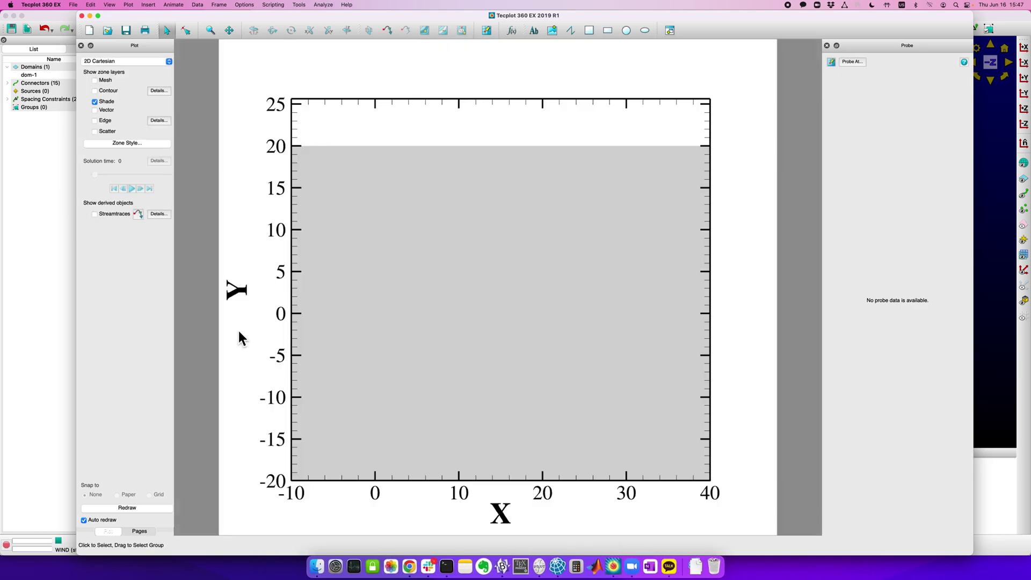
Step: Display the grid as mesh lines with shading off, checking detail near the origin
left_click(112, 102)
left_click(106, 80)
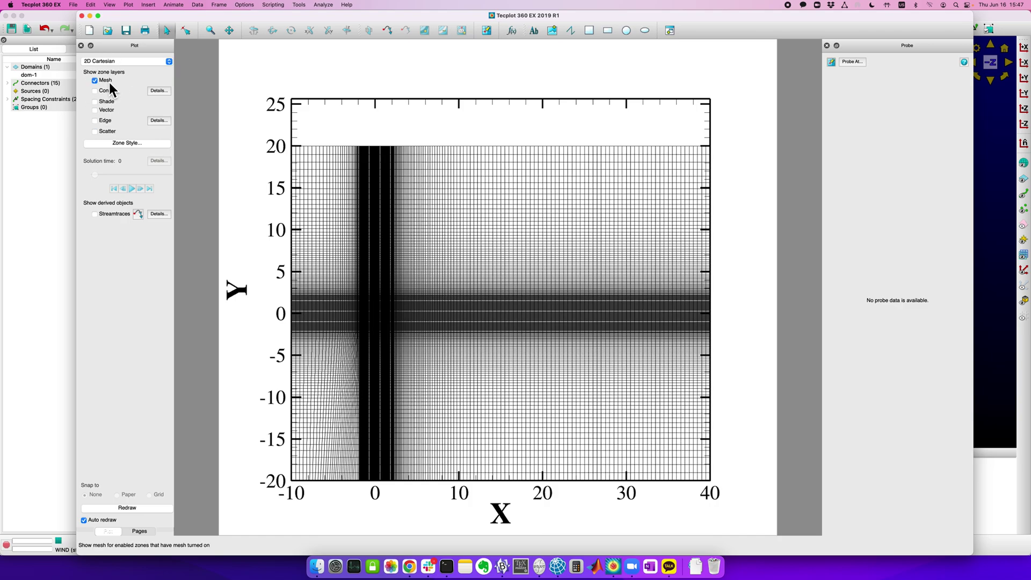
left_click(210, 31)
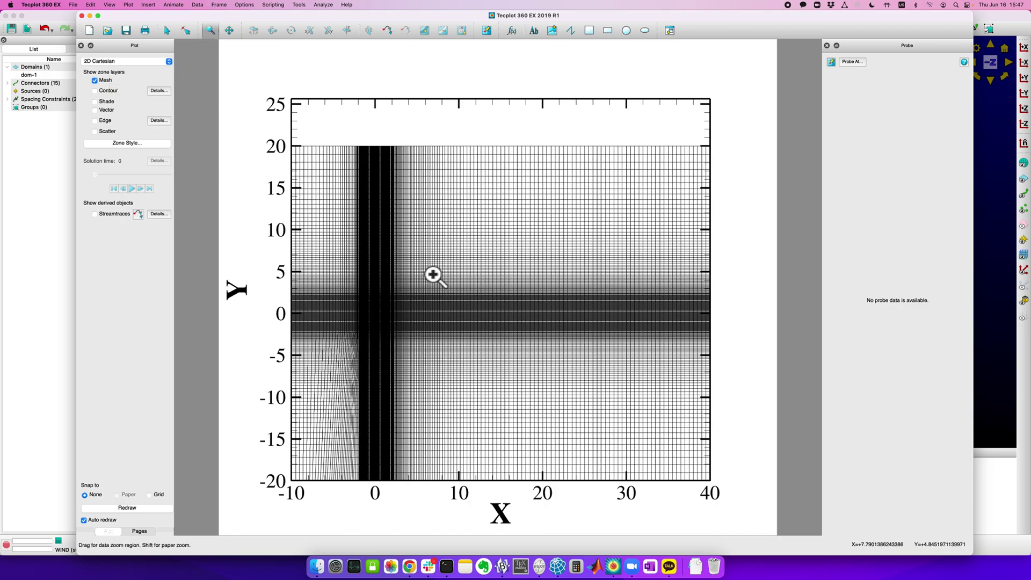
left_click_drag(343, 274, 465, 365)
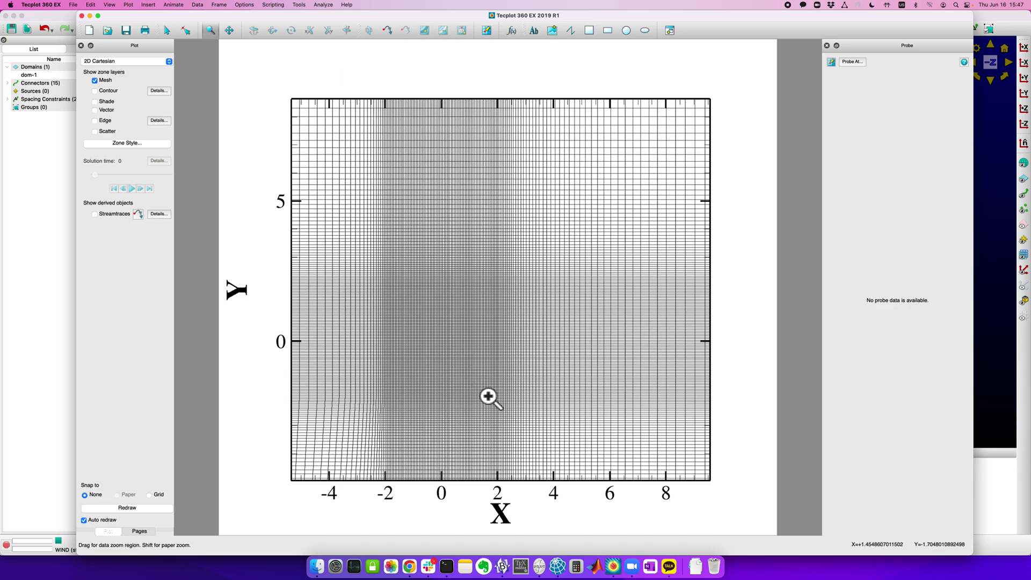
key("ctrl+f")
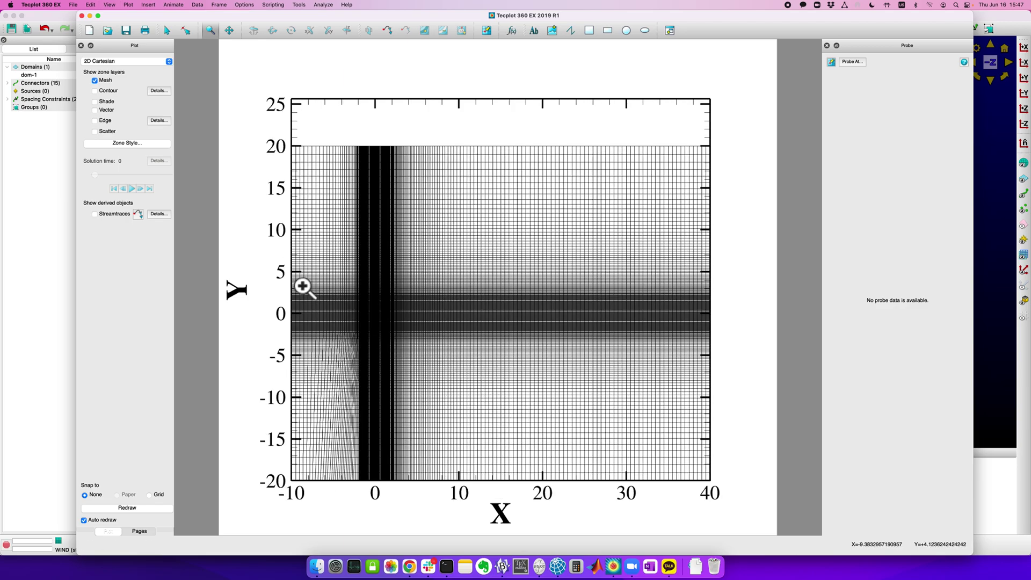